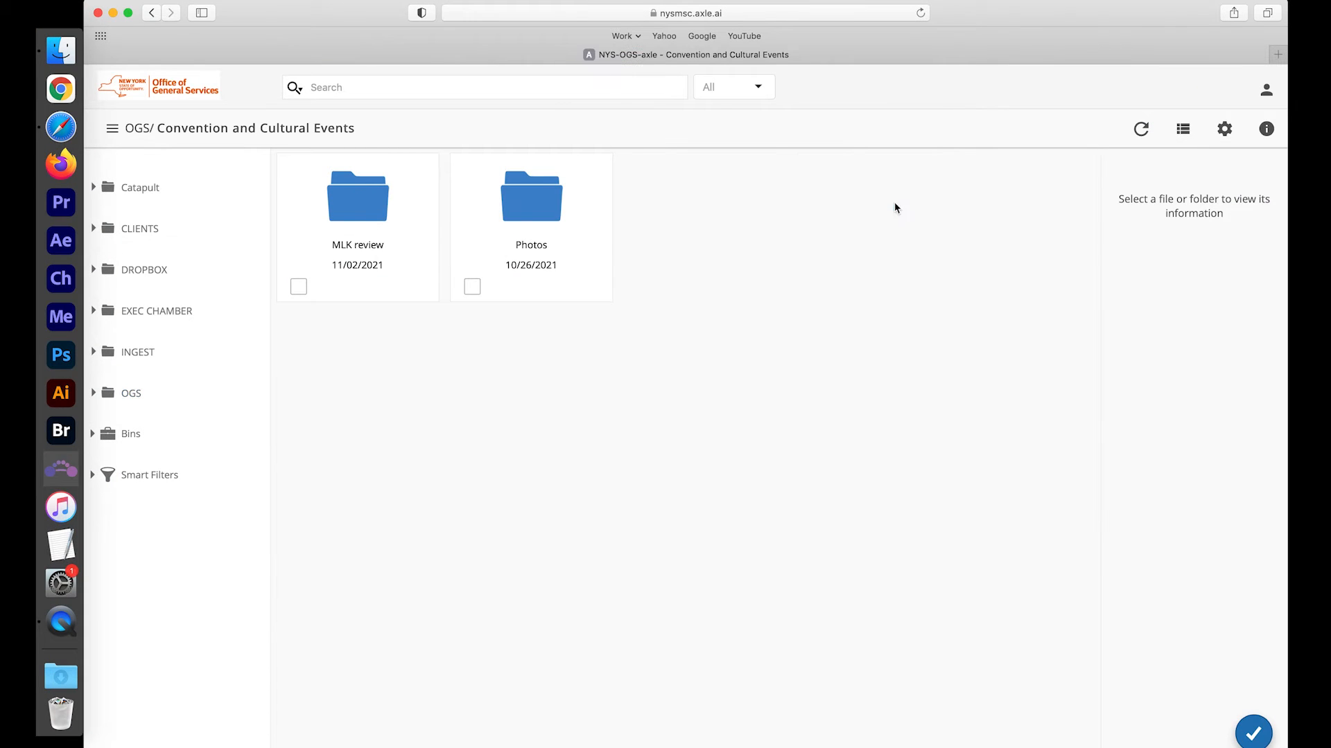
Browse into Photos then 2021, then switch to the Catapult folder from the sidebar.
double_click(535, 221)
double_click(392, 198)
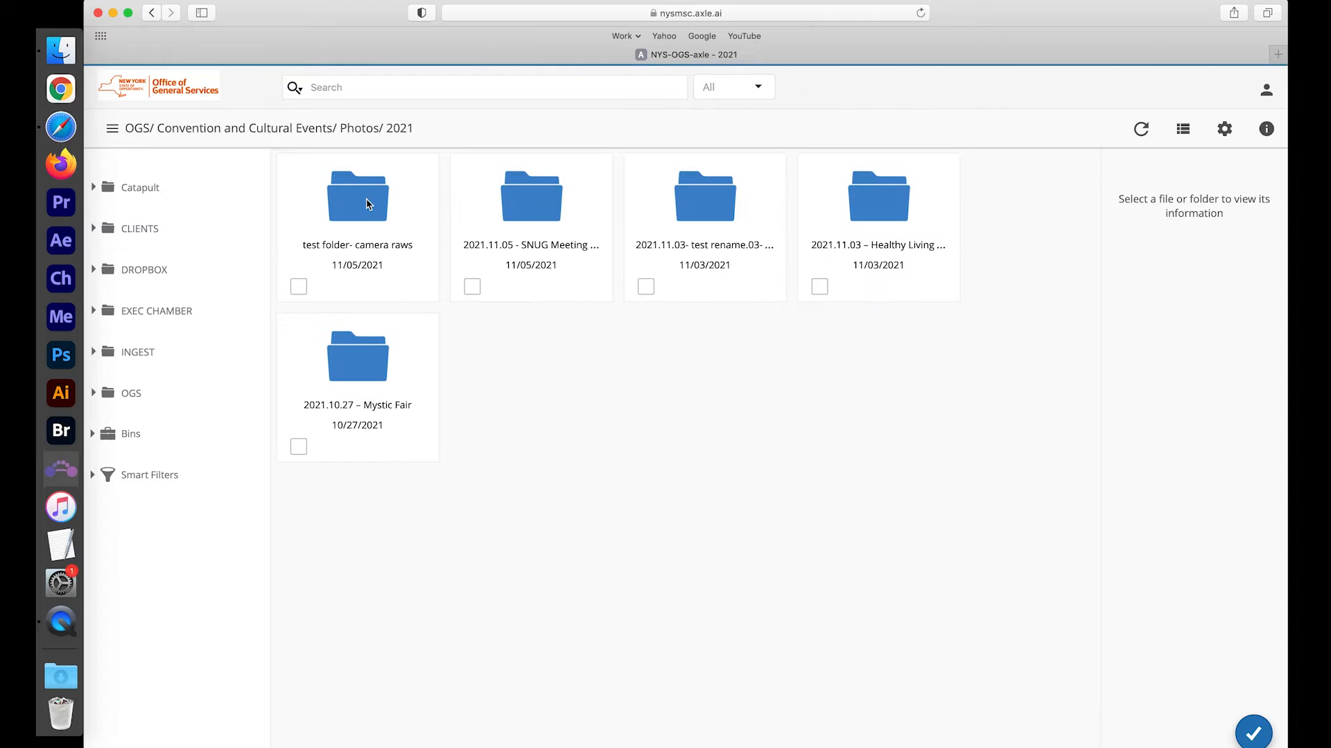
left_click(437, 88)
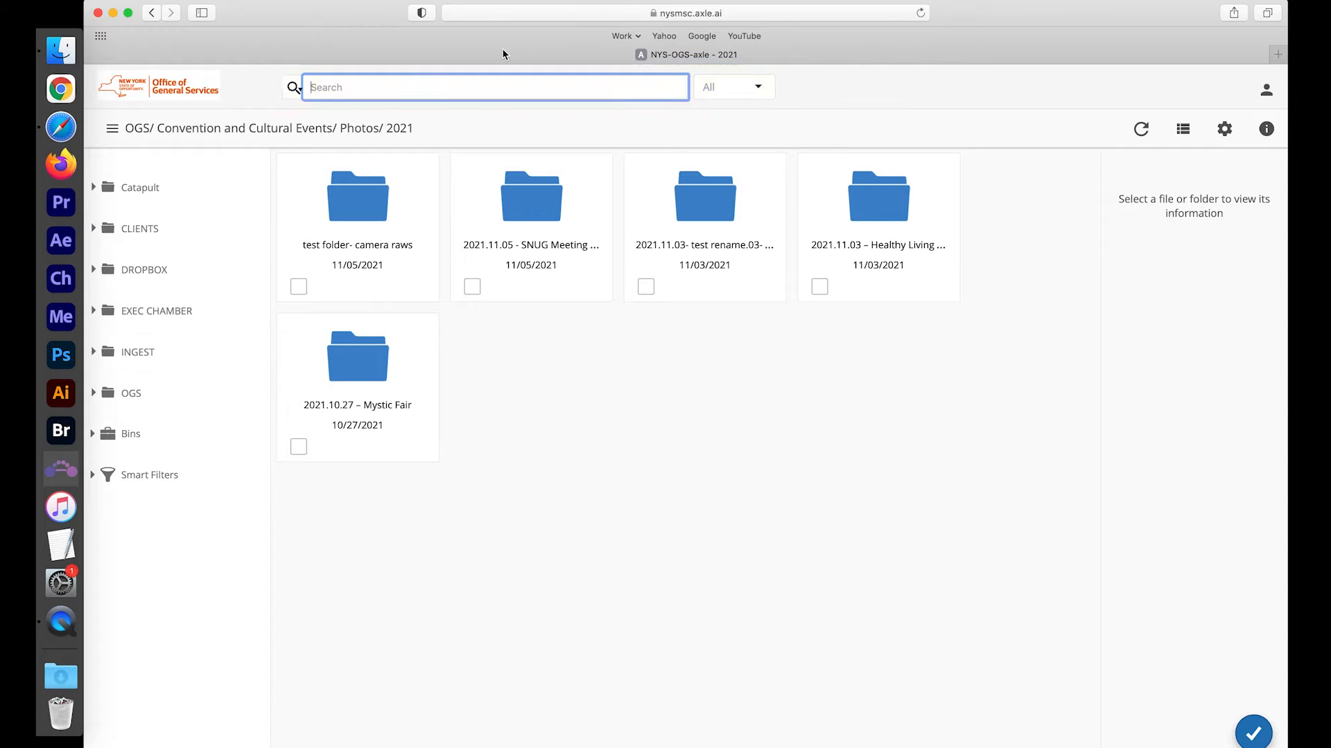
left_click(143, 187)
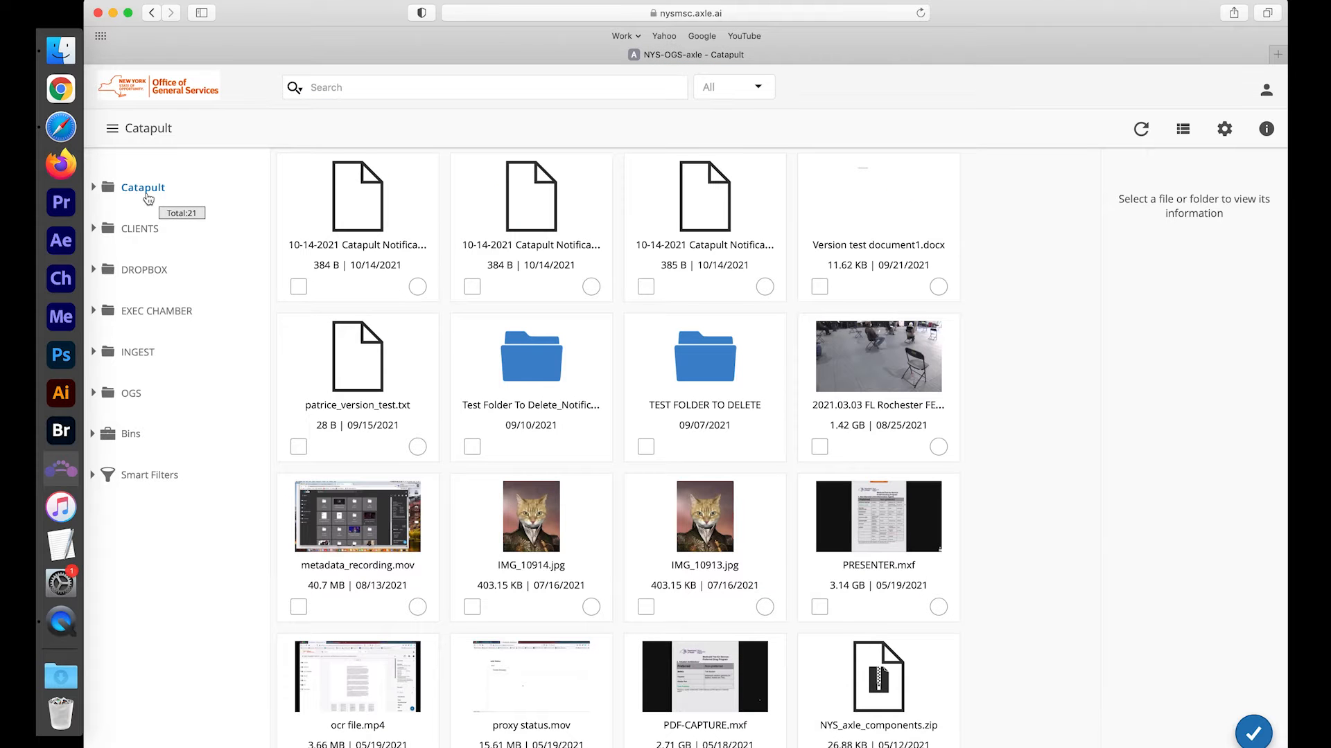
left_click(169, 91)
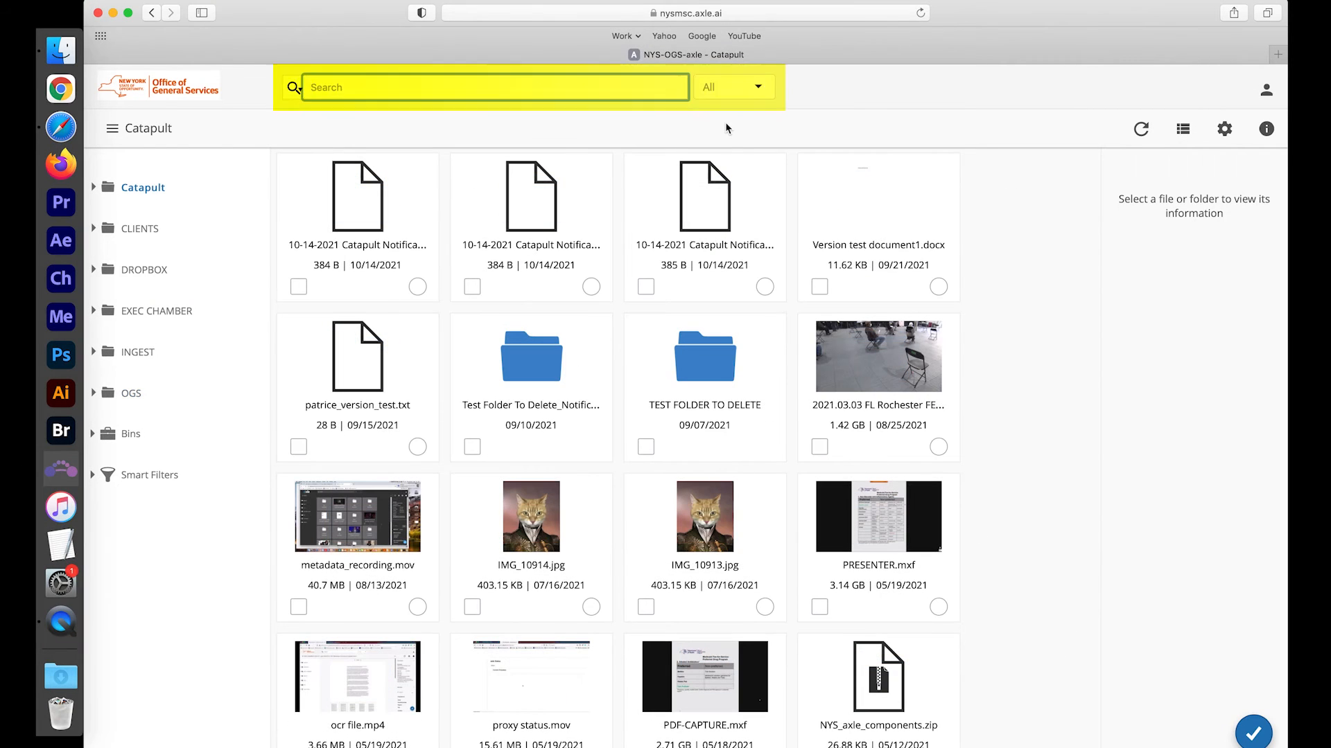
type("traffic")
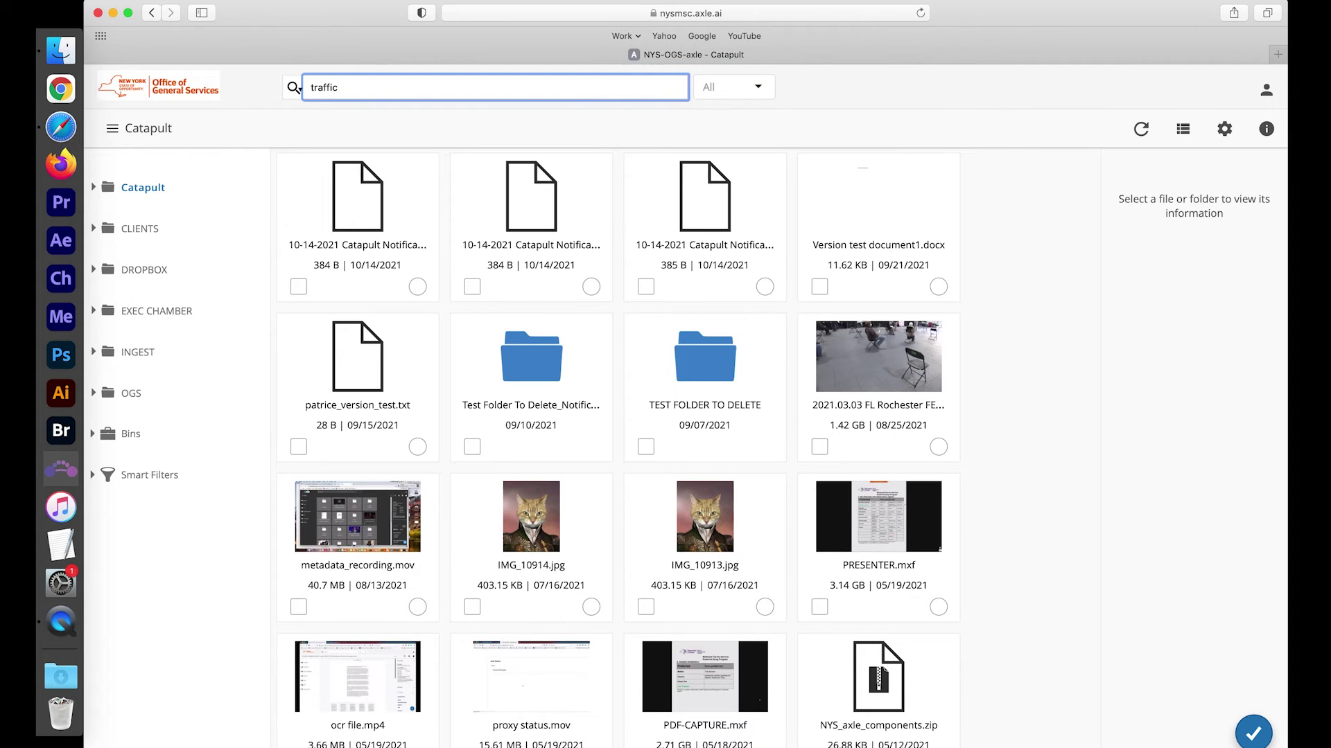
Run the 'traffic' search (161 results), then rerun it as 'traffic -.pek' for 104 results.
key("Return")
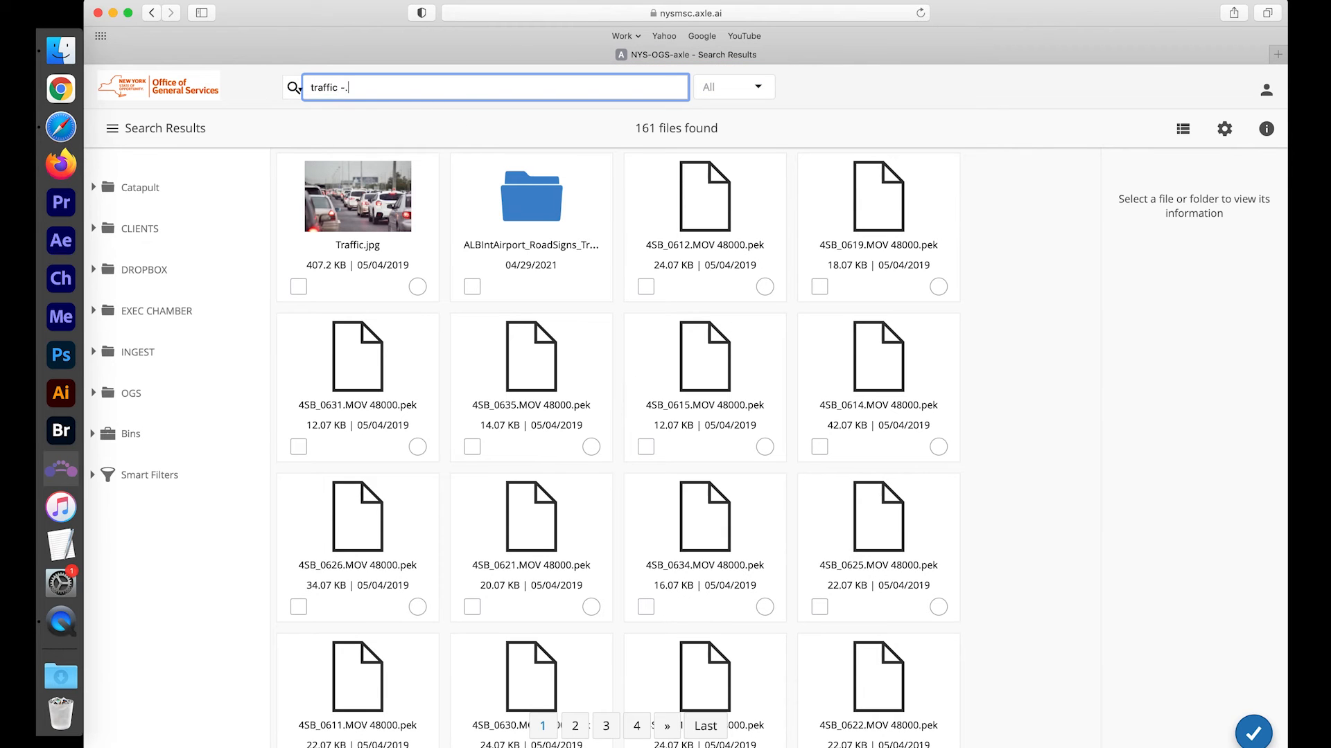
key("Return")
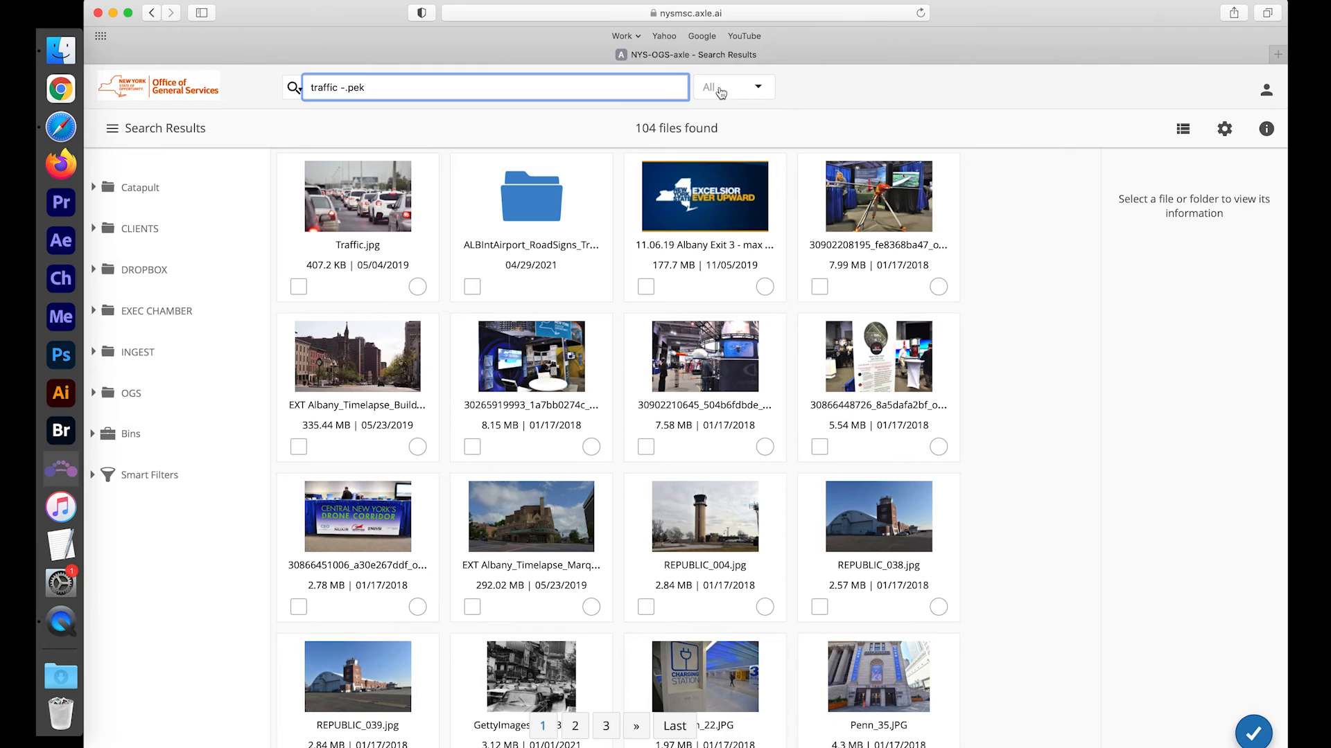
Check the media-type filter, then go back to 2021 and up to the Photos folder via the path.
left_click(761, 91)
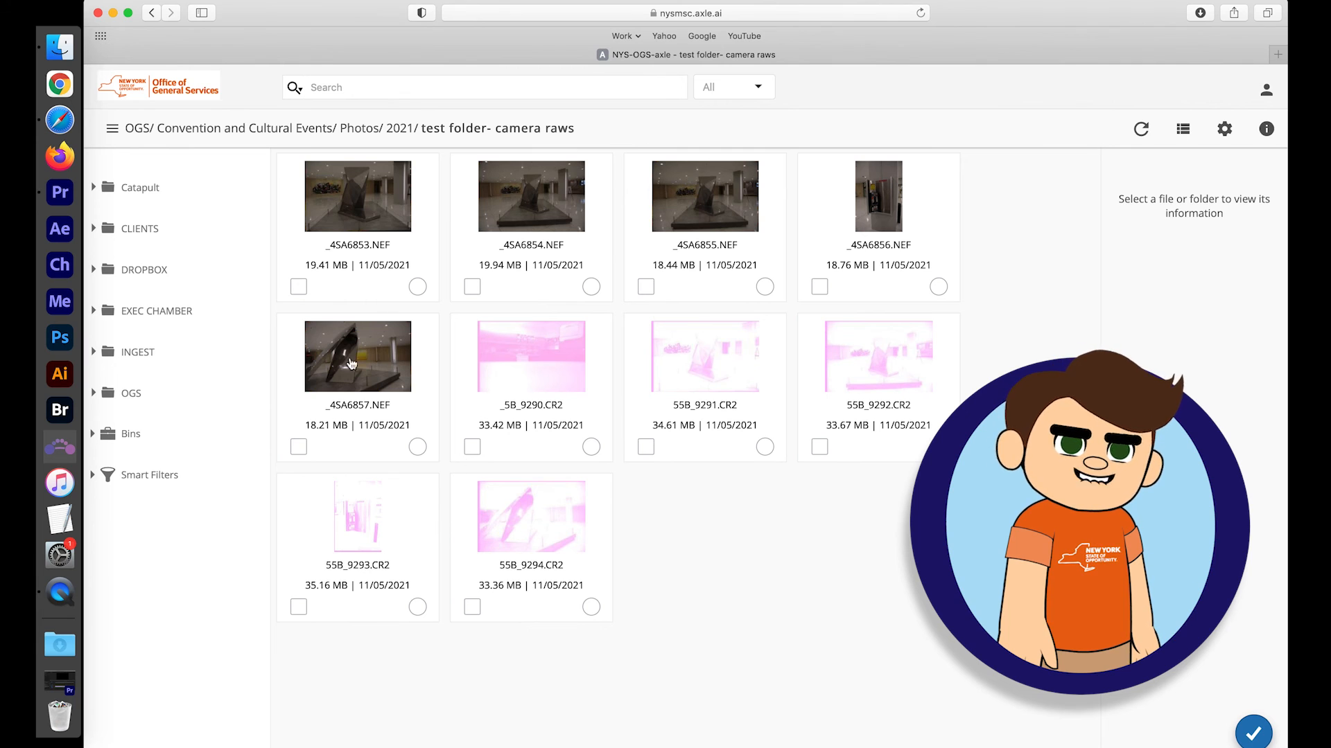
left_click(154, 12)
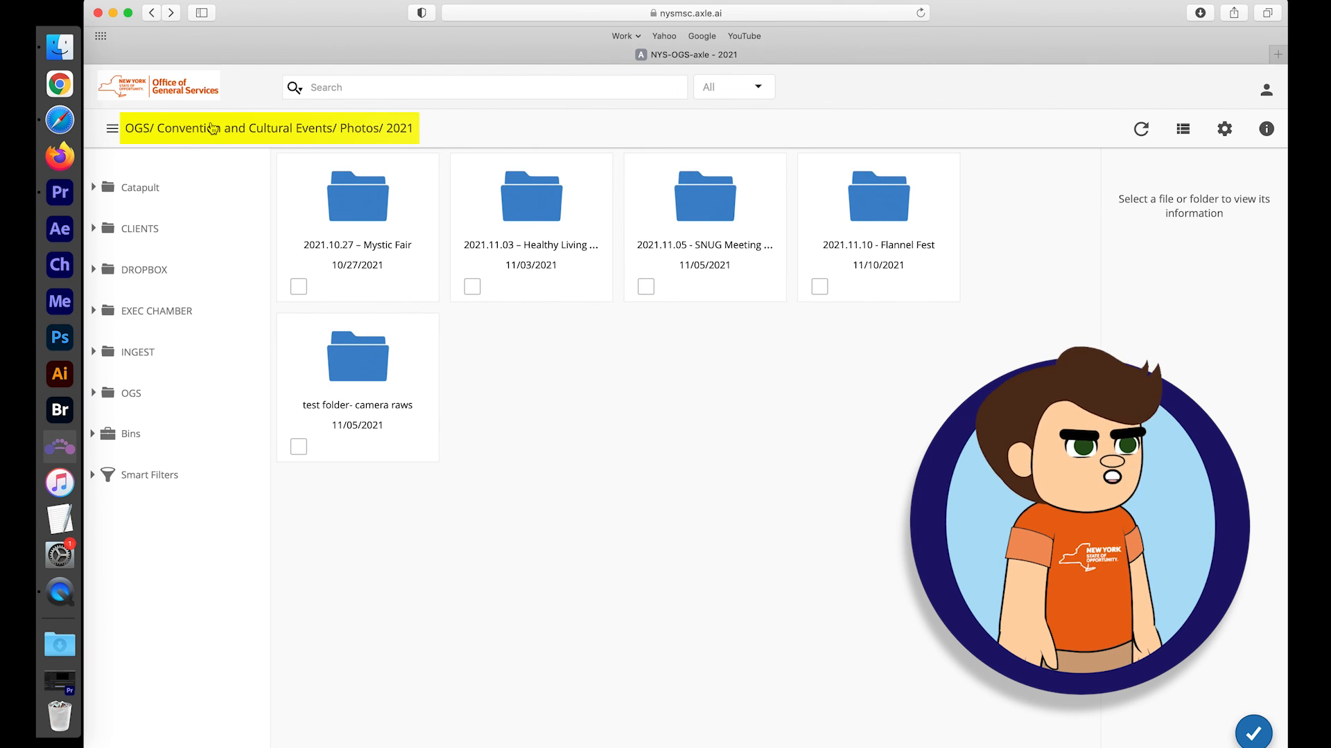
left_click(359, 128)
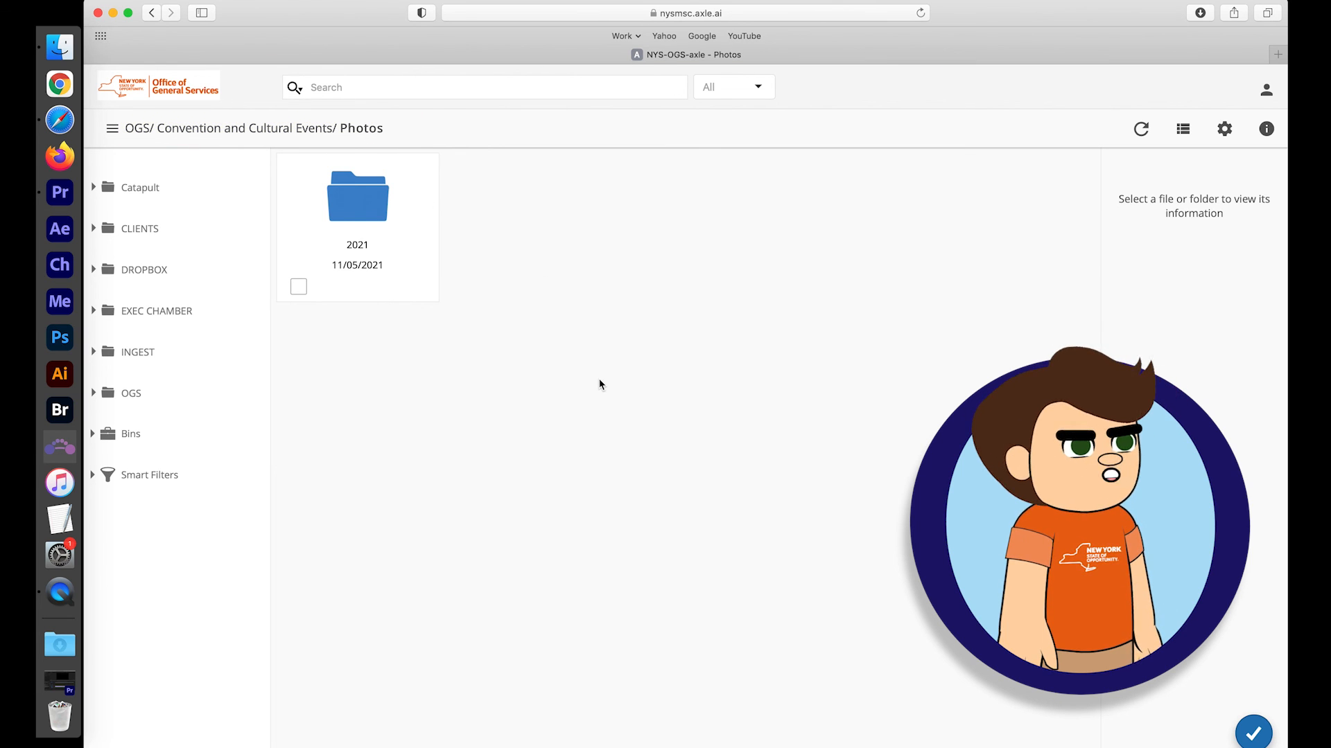